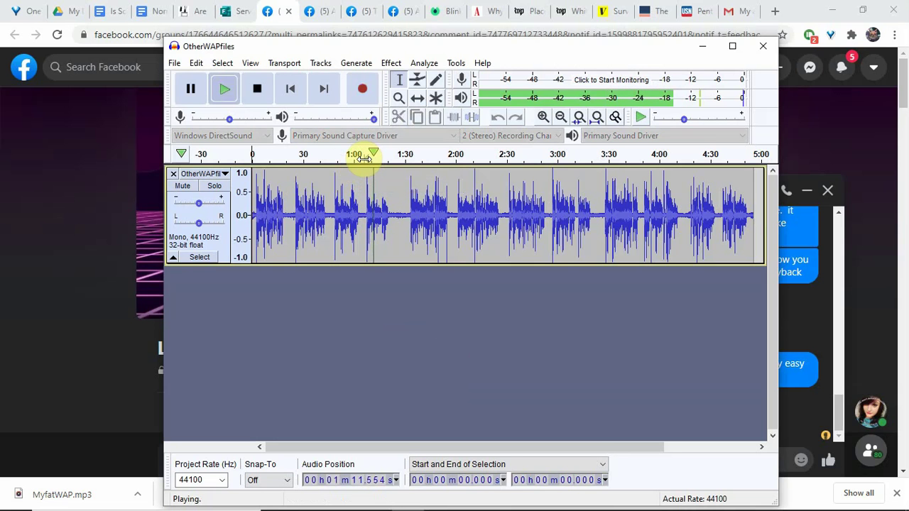
Select the speech-free gap from about 1:22.7 to 1:31.7 and capture it as the Noise Reduction noise profile
{"action": "left_click", "coordinate": [364, 157]}
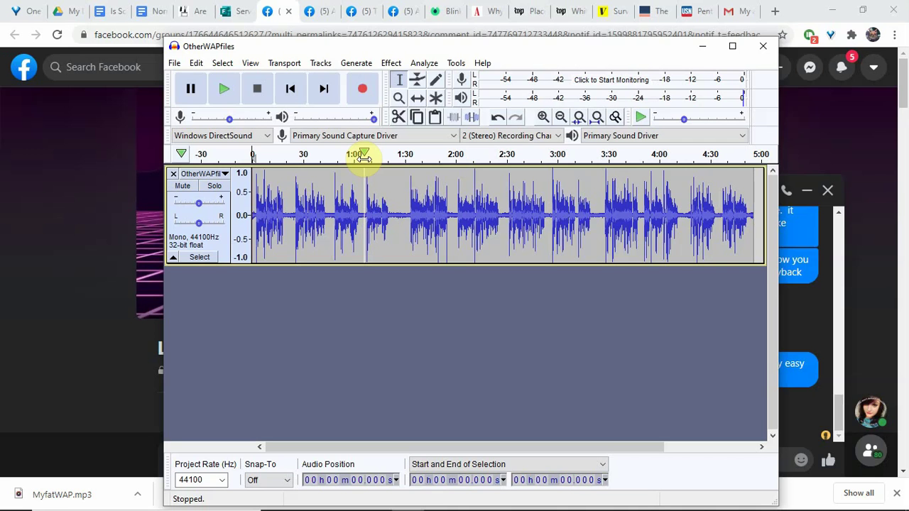
{"action": "left_click", "coordinate": [392, 215]}
{"action": "left_click_drag", "start_coordinate": [391, 216], "coordinate": [406, 217]}
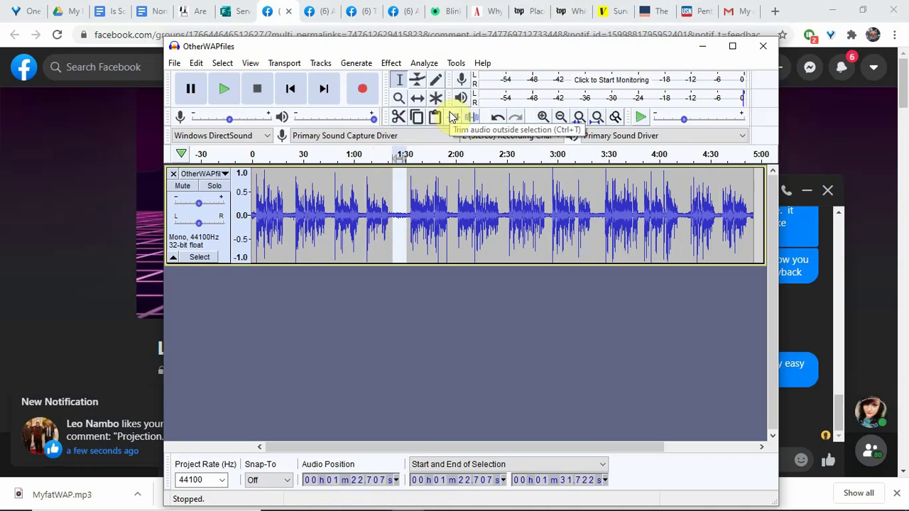
{"action": "left_click", "coordinate": [389, 64]}
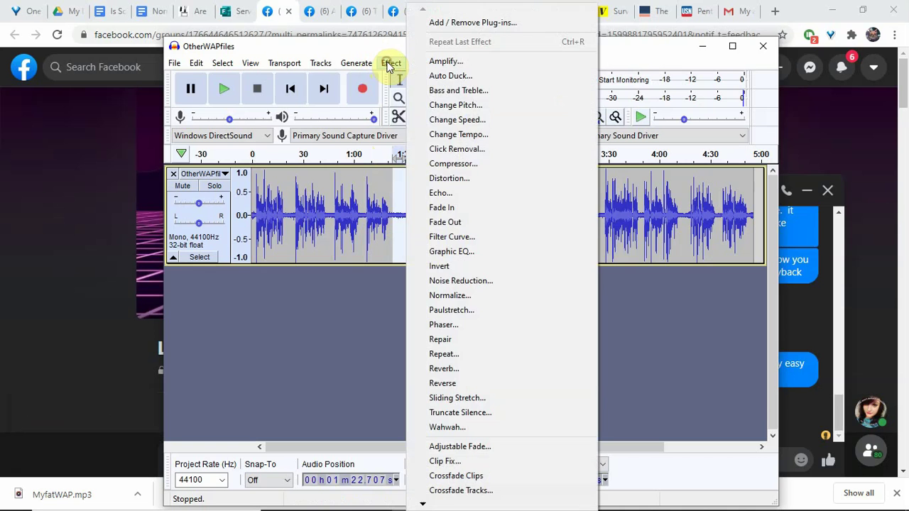
{"action": "left_click", "coordinate": [476, 281]}
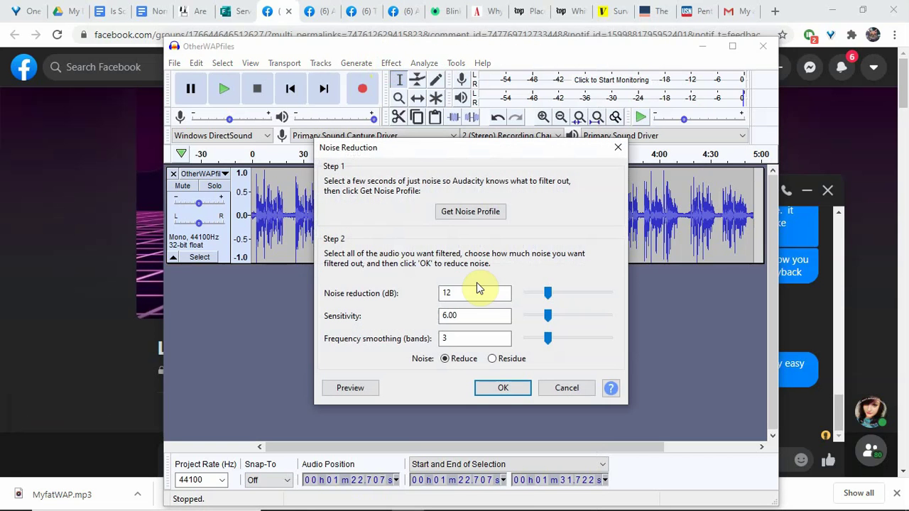
{"action": "left_click", "coordinate": [487, 216]}
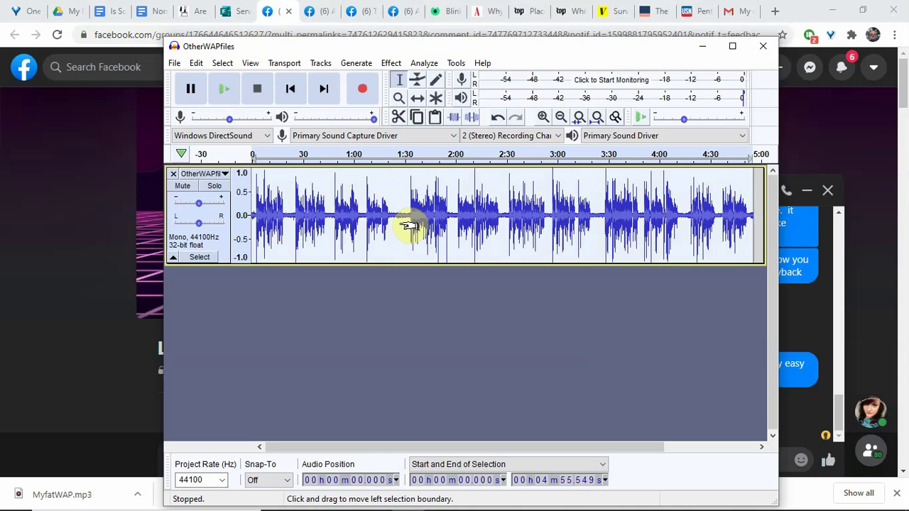
Apply Noise Reduction to the entire track with 12 dB reduction, sensitivity 6.00 and frequency smoothing of 3 bands
{"action": "mouse_move", "coordinate": [399, 224]}
{"action": "left_mouse_down"}
{"action": "mouse_move", "coordinate": [386, 223]}
{"action": "mouse_move", "coordinate": [402, 217]}
{"action": "left_mouse_up"}
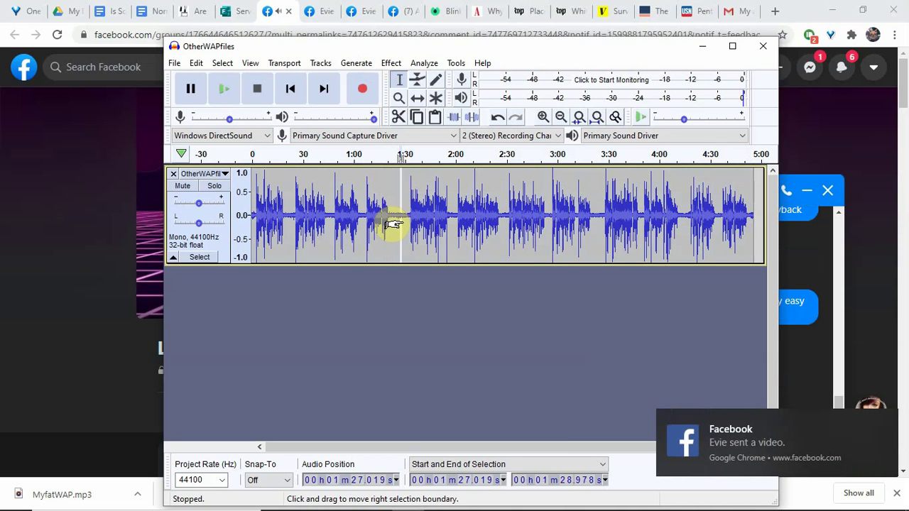
{"action": "key", "text": "ctrl+a"}
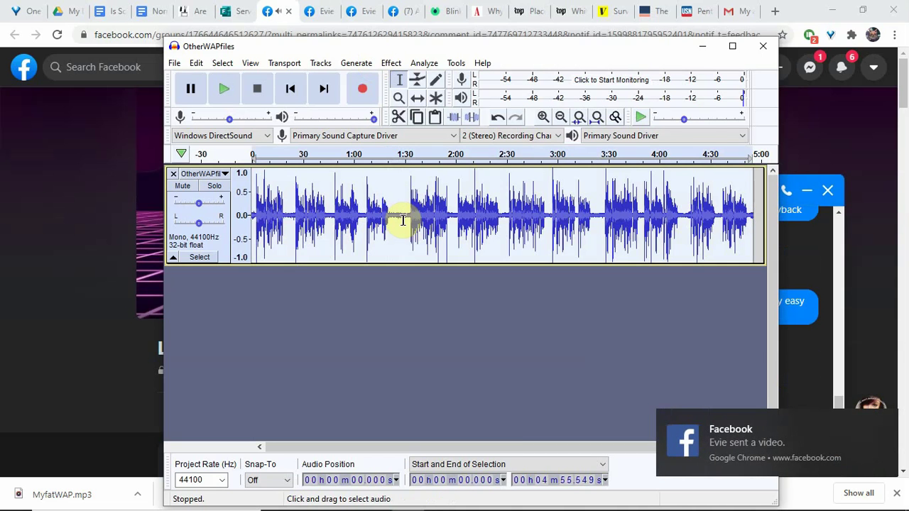
{"action": "left_click", "coordinate": [391, 62]}
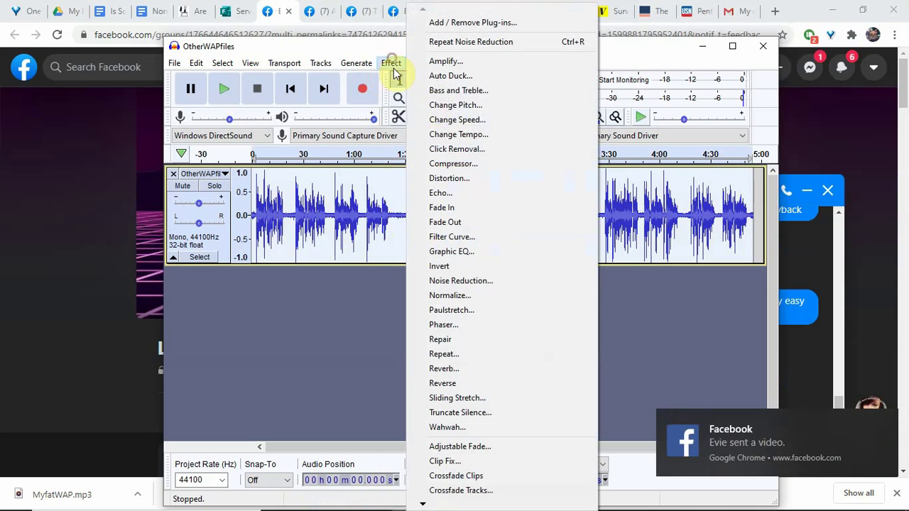
{"action": "left_click", "coordinate": [479, 280]}
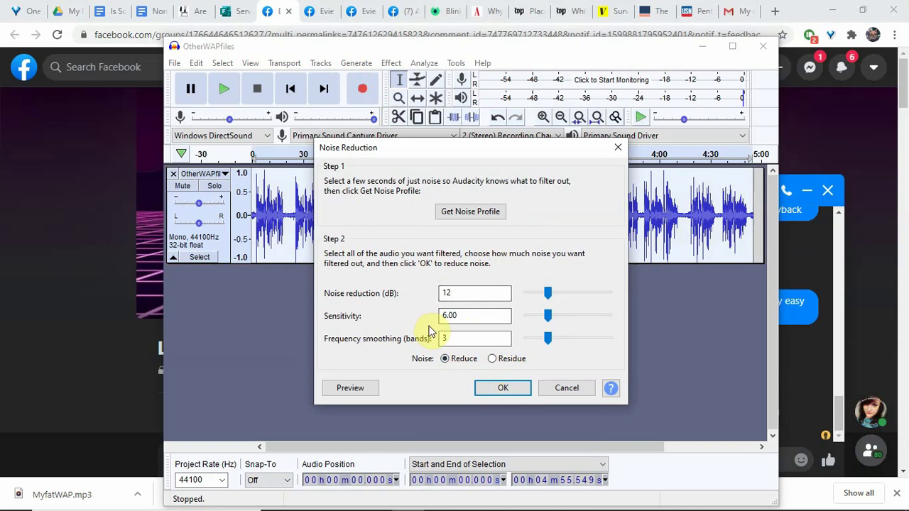
{"action": "left_click", "coordinate": [507, 389]}
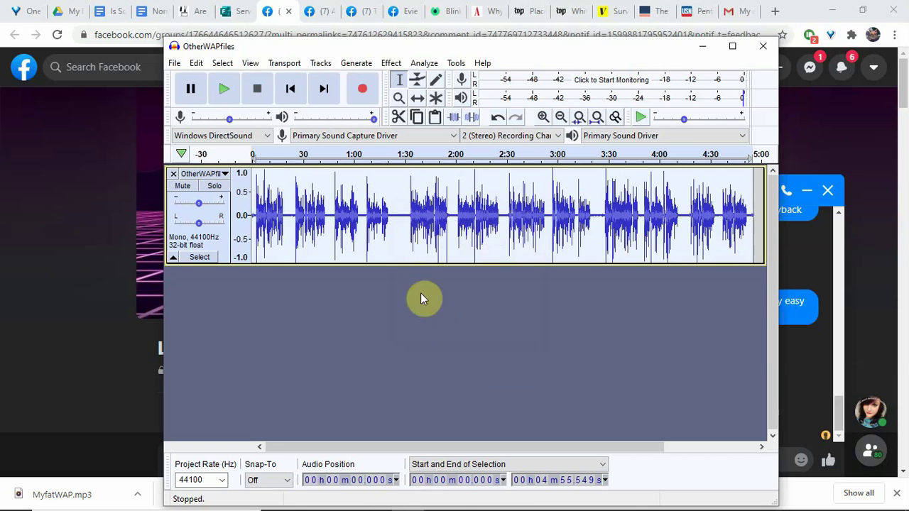
Capture a new noise profile from the already reduced gap between about 1:22.7 and 1:31.7
{"action": "left_click_drag", "start_coordinate": [393, 210], "coordinate": [405, 219]}
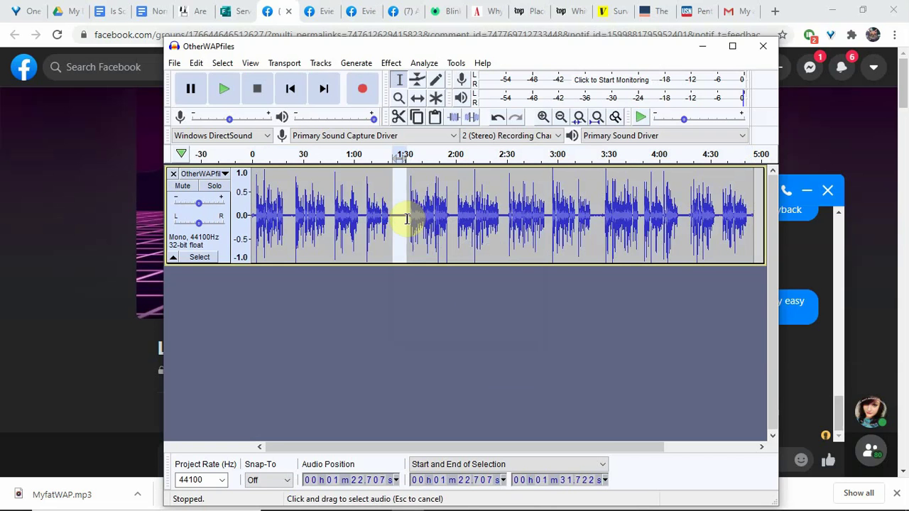
{"action": "left_click", "coordinate": [390, 64]}
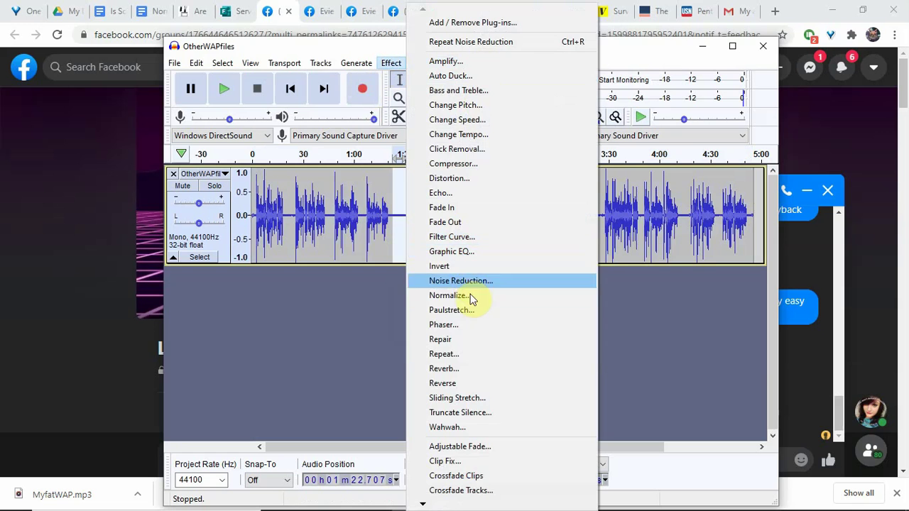
{"action": "left_click", "coordinate": [470, 284]}
{"action": "left_click", "coordinate": [475, 208]}
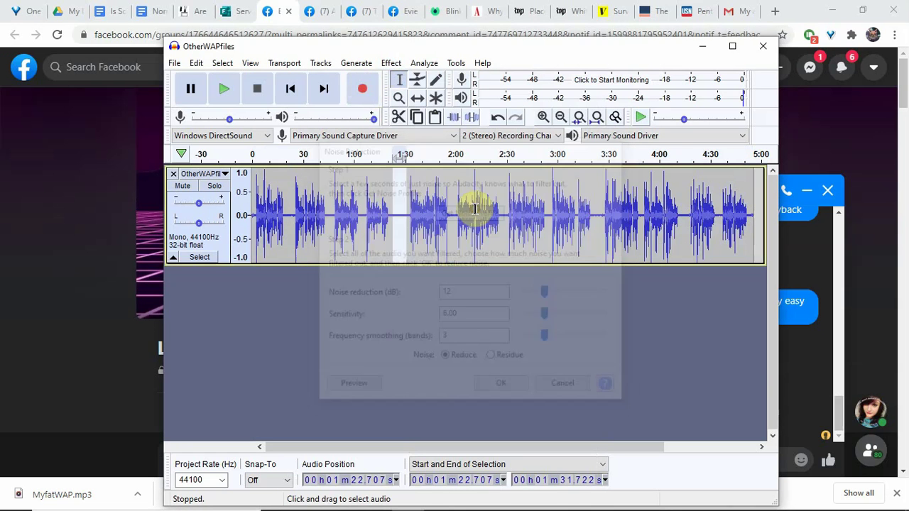
Apply Noise Reduction to only the selected gap with 12 dB, sensitivity 6.00 and 3 smoothing bands
{"action": "left_click", "coordinate": [398, 62]}
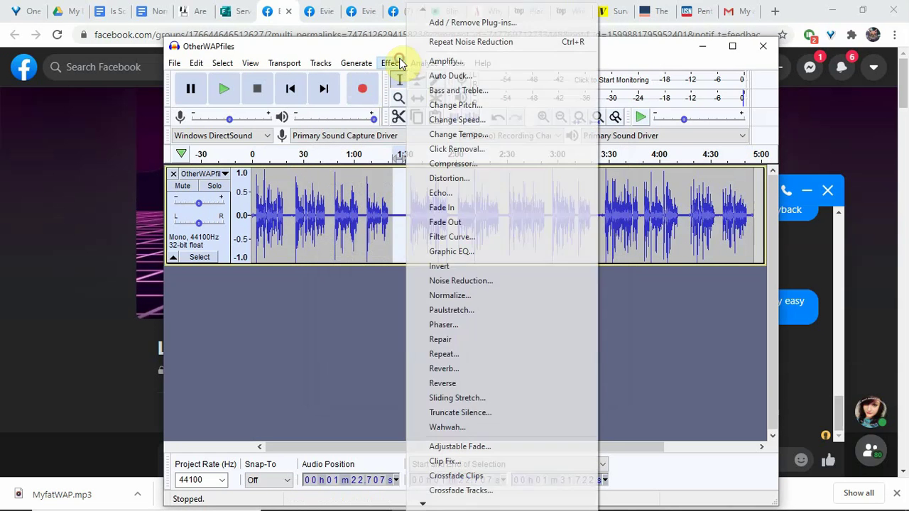
{"action": "left_click", "coordinate": [478, 282]}
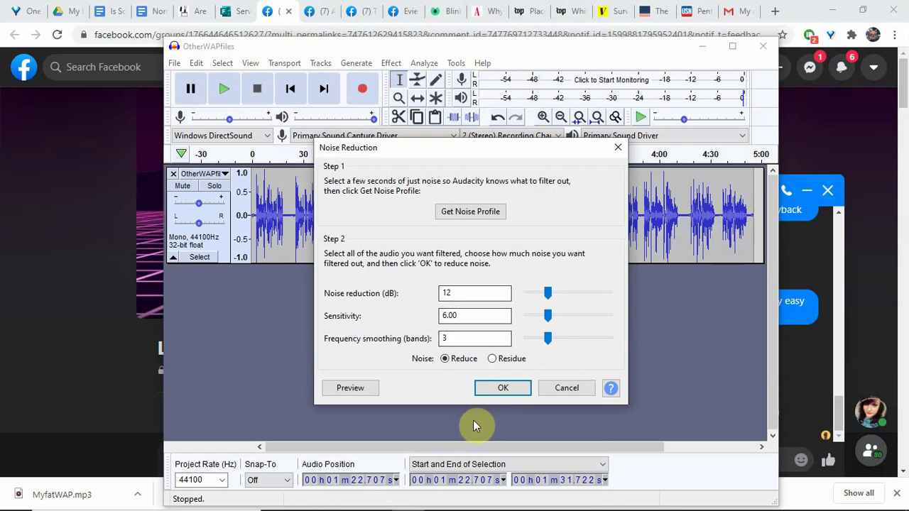
{"action": "left_click", "coordinate": [493, 387]}
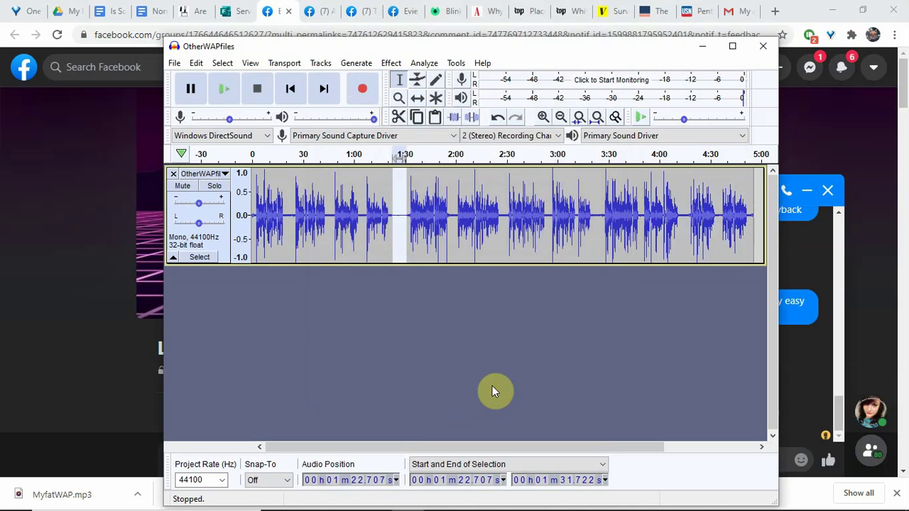
Apply Noise Reduction at 12 dB, sensitivity 6.00 and 3 smoothing bands to the whole track again, and play it from about 1:25
{"action": "key", "text": "ctrl+a"}
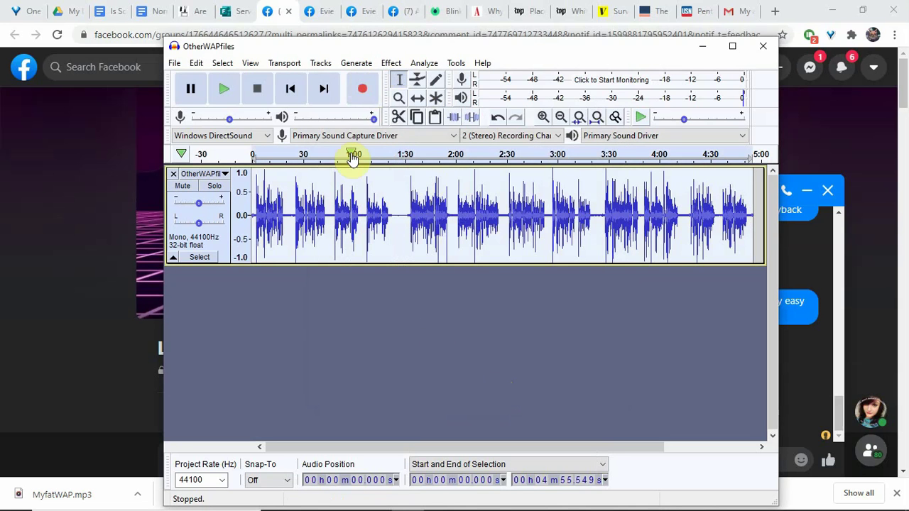
{"action": "left_click", "coordinate": [391, 63]}
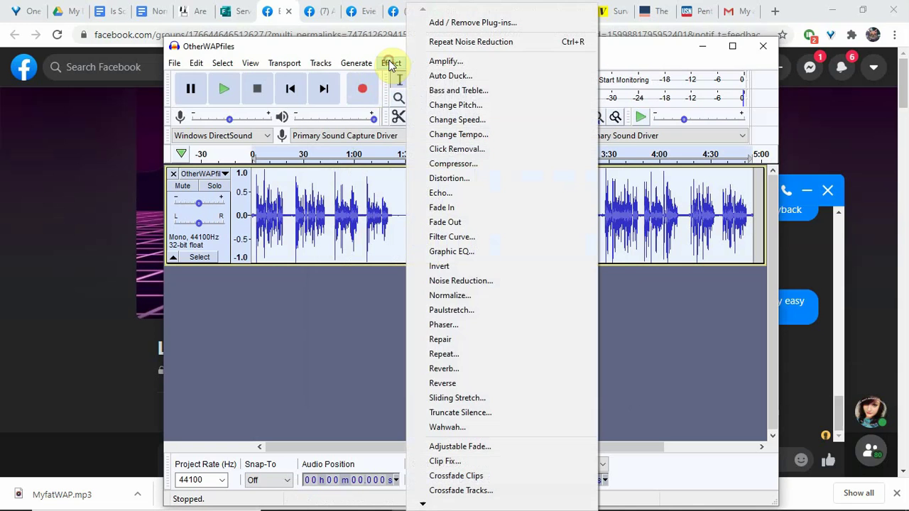
{"action": "left_click", "coordinate": [474, 282]}
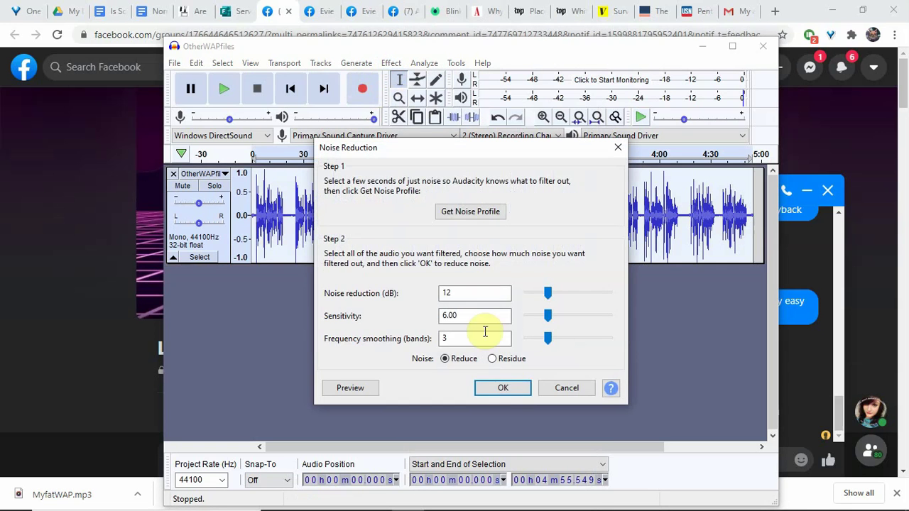
{"action": "left_click", "coordinate": [501, 388]}
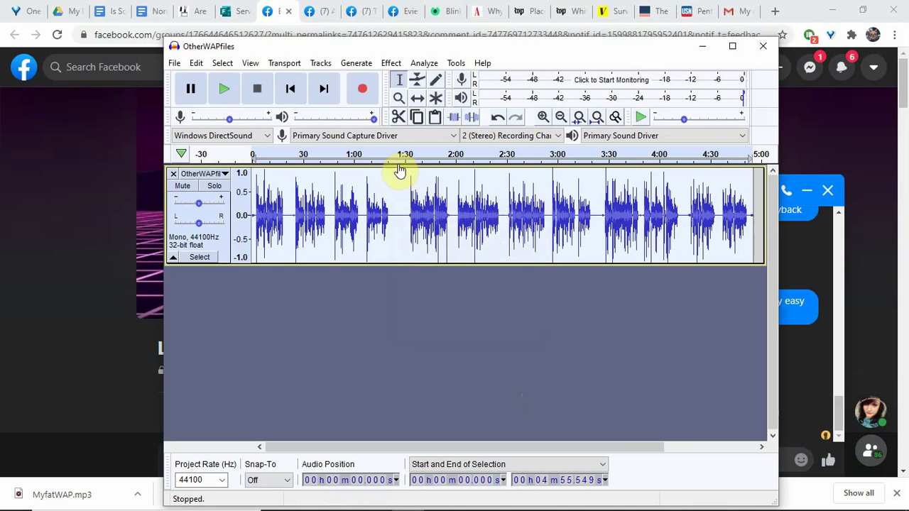
{"action": "left_click", "coordinate": [397, 155]}
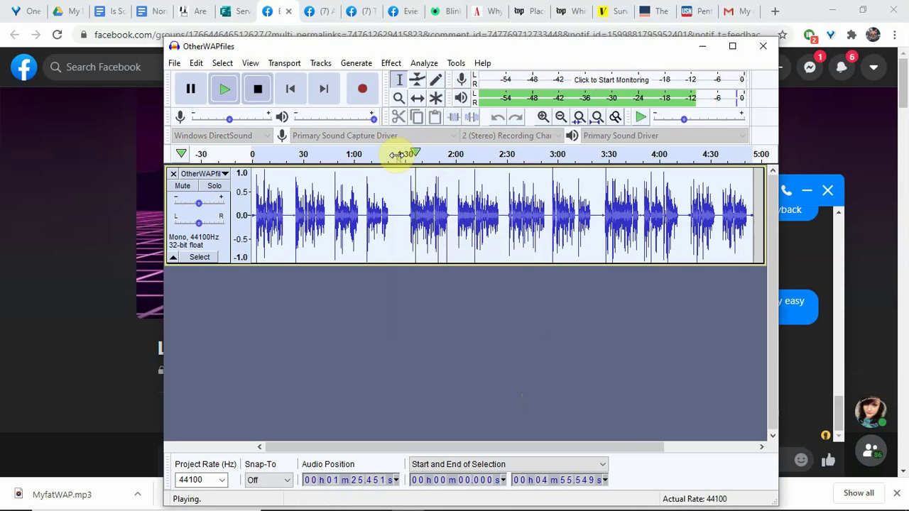
{"action": "key", "text": "space"}
Compress the whole track with threshold -12 dB, noise floor -40 dB, ratio 2:1, attack 0.20 secs and release 1.0 secs, and play it from about 1:33
{"action": "left_click", "coordinate": [391, 64]}
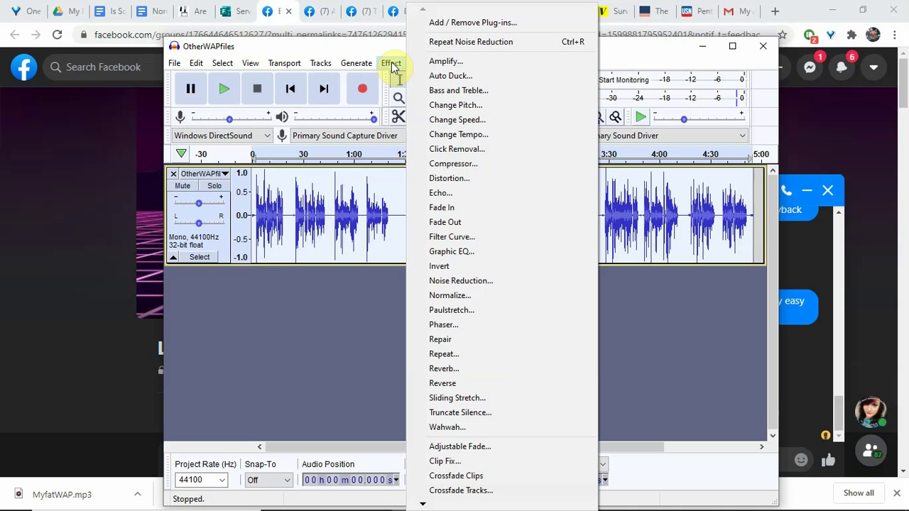
{"action": "left_click", "coordinate": [467, 169]}
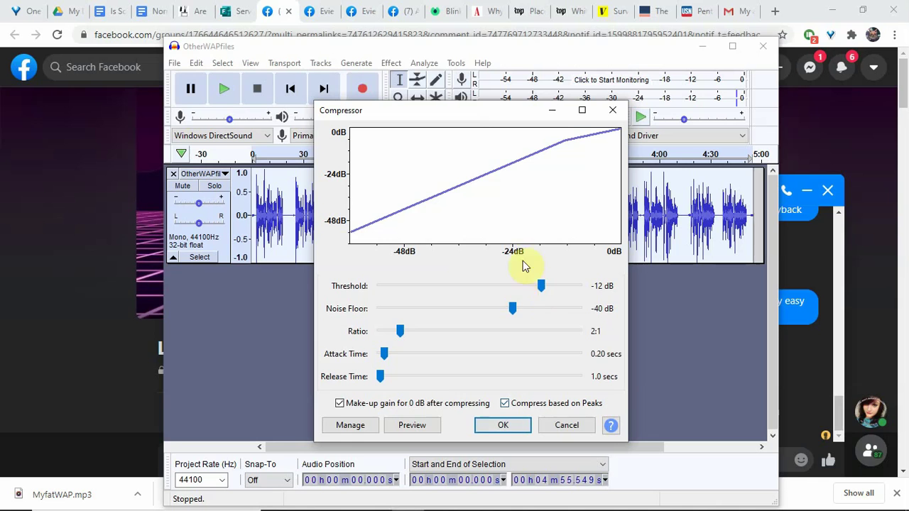
{"action": "mouse_move", "coordinate": [539, 288]}
{"action": "left_mouse_down"}
{"action": "mouse_move", "coordinate": [433, 293]}
{"action": "mouse_move", "coordinate": [515, 299]}
{"action": "mouse_move", "coordinate": [541, 289]}
{"action": "left_mouse_up"}
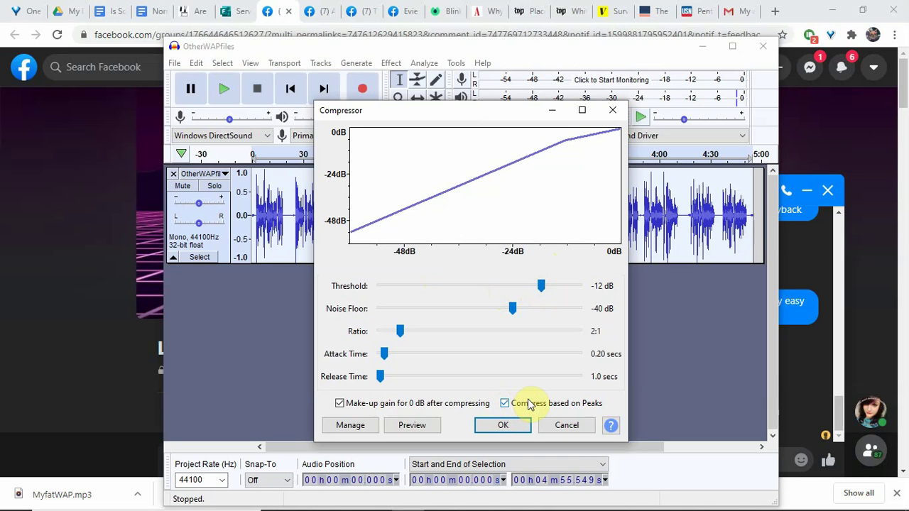
{"action": "left_click", "coordinate": [503, 425]}
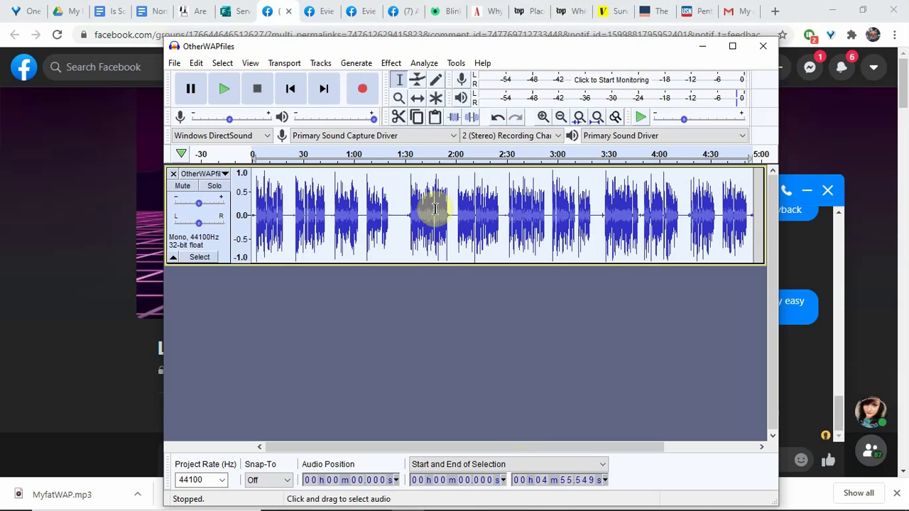
{"action": "left_click", "coordinate": [410, 154]}
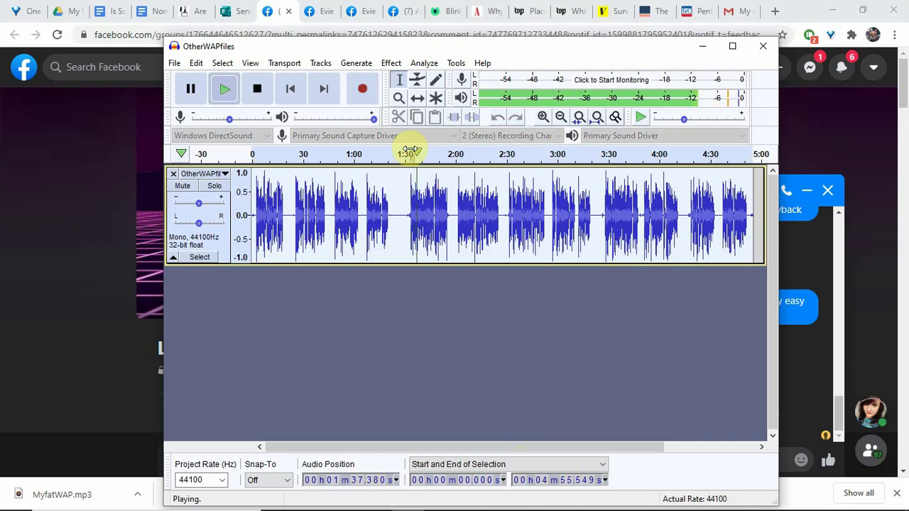
{"action": "key", "text": "space"}
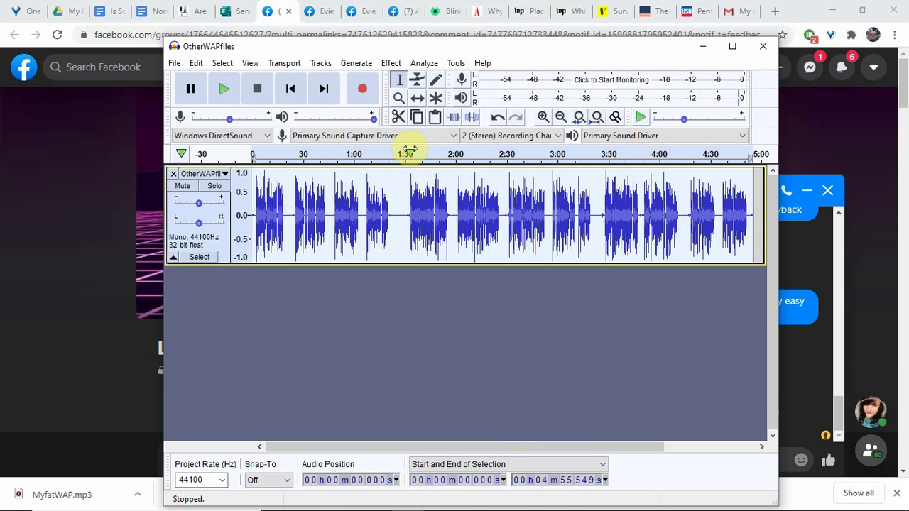
Export the project as MP3 file OtherWAPfiles in the WAP folder at Insane, 320 kbps preset quality, leaving the metadata tags empty
{"action": "left_click", "coordinate": [174, 63]}
{"action": "mouse_move", "coordinate": [208, 159]}
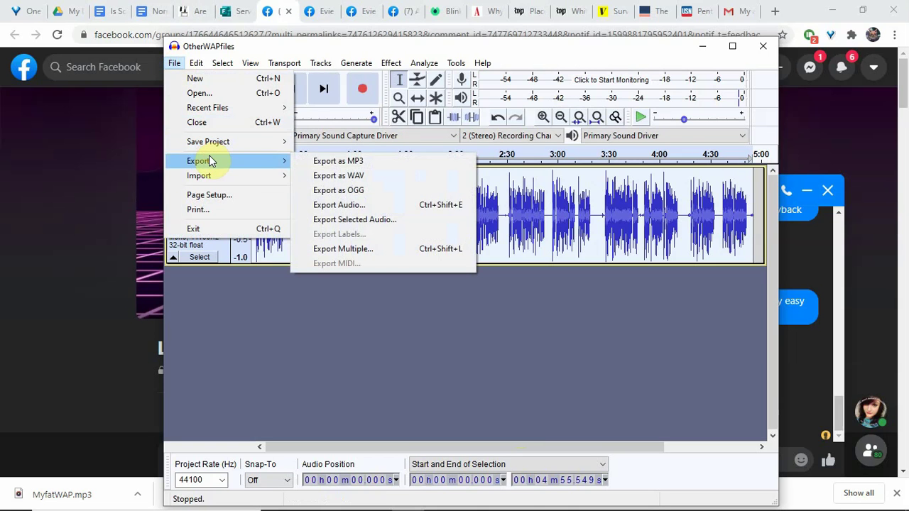
{"action": "left_click", "coordinate": [313, 161]}
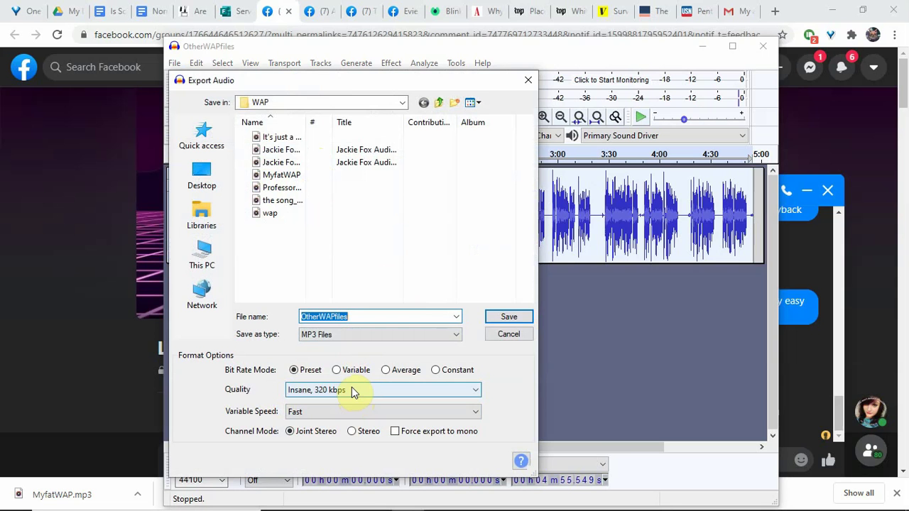
{"action": "left_click", "coordinate": [508, 317]}
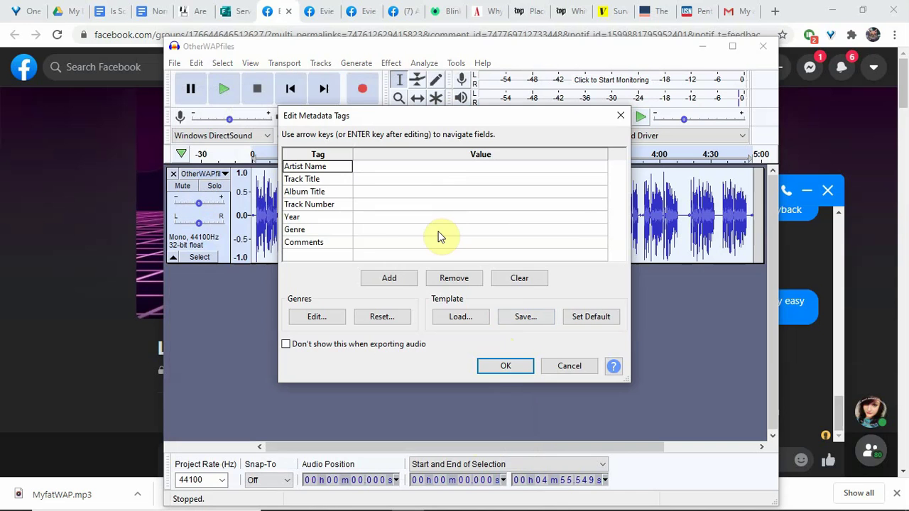
{"action": "left_click", "coordinate": [499, 366]}
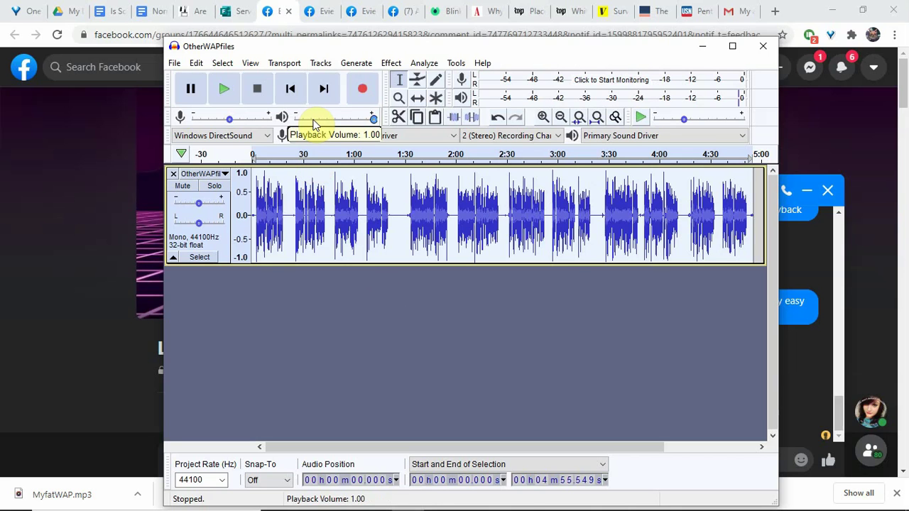
{"action": "mouse_move", "coordinate": [330, 500]}
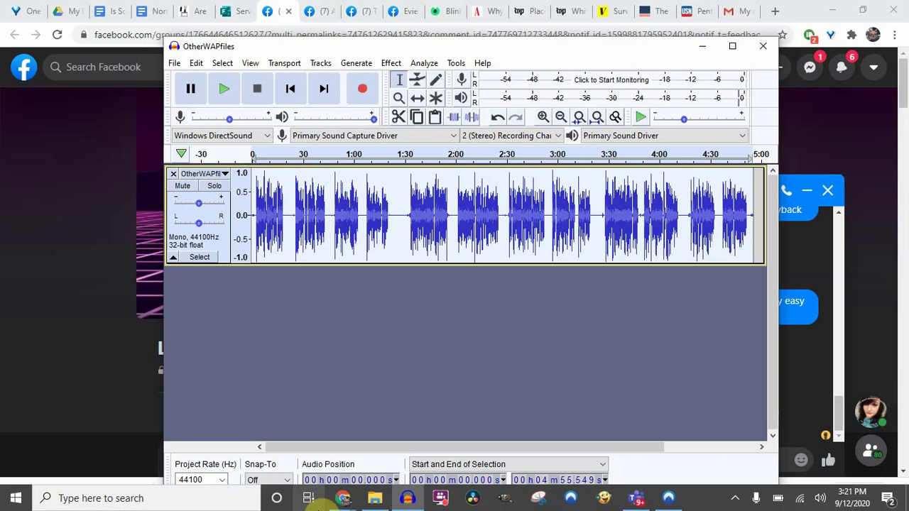
{"action": "left_click", "coordinate": [440, 498]}
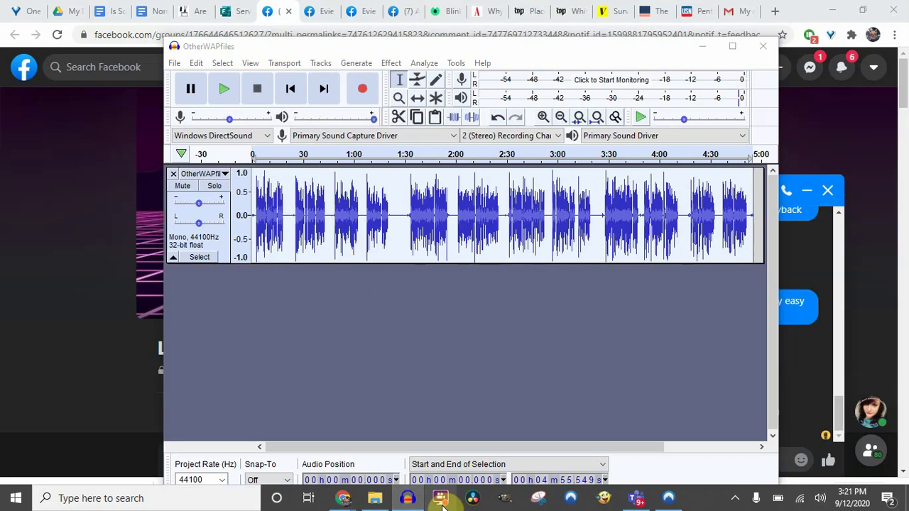